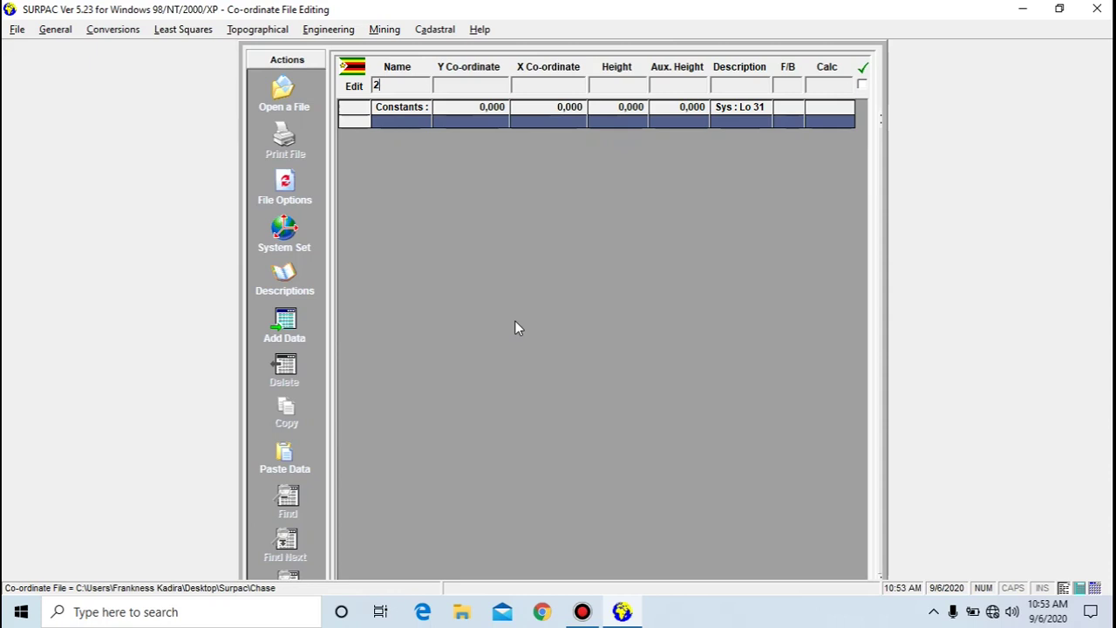
pyautogui.click(284, 188)
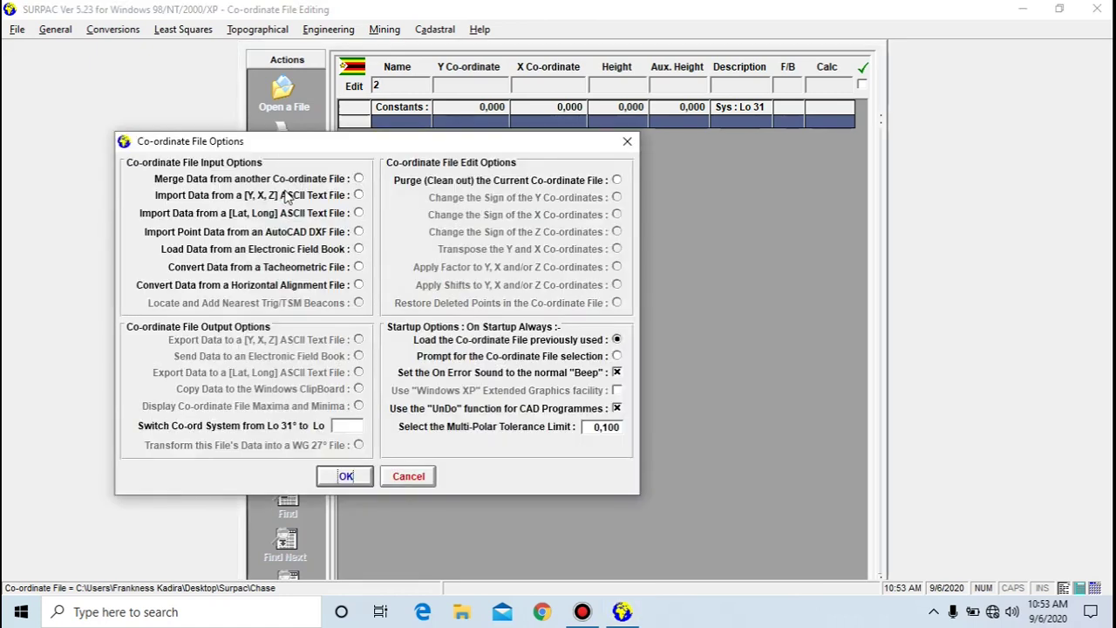
pyautogui.click(293, 197)
pyautogui.click(404, 479)
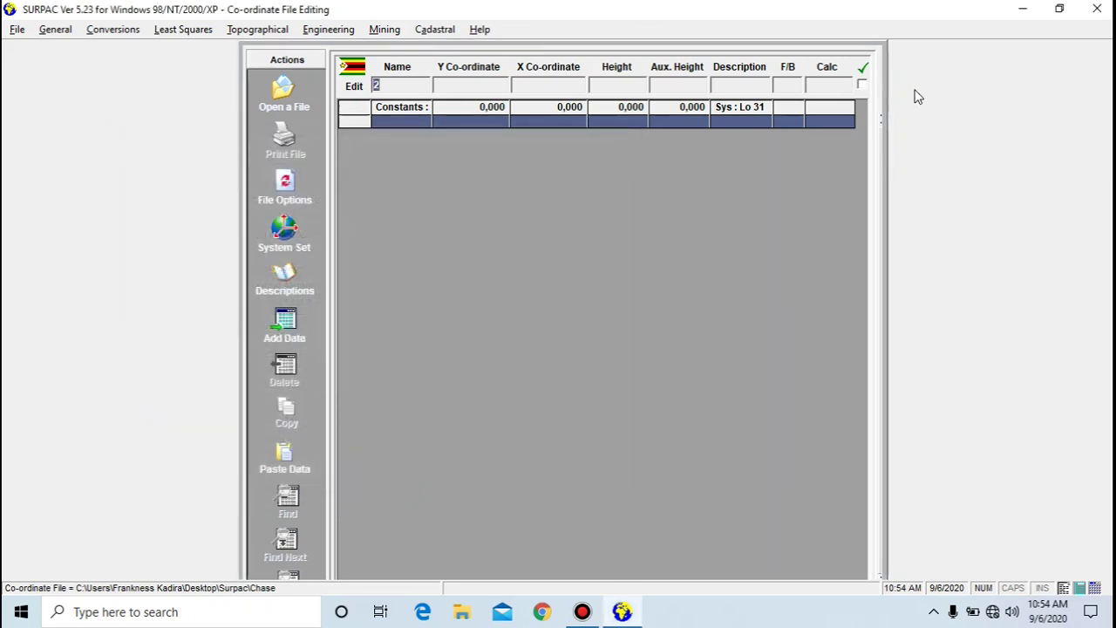
# Open the Chase text file from the desktop in Notepad, save it as Chase.asc replacing the existing file, and close it.
pyautogui.click(1021, 8)
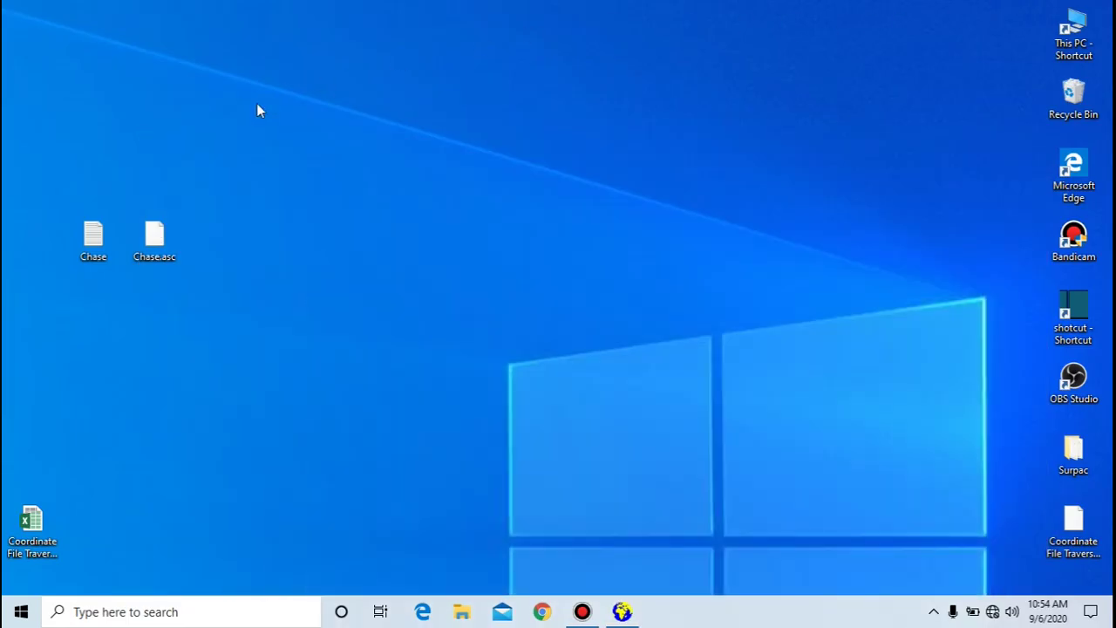
pyautogui.doubleClick(93, 237)
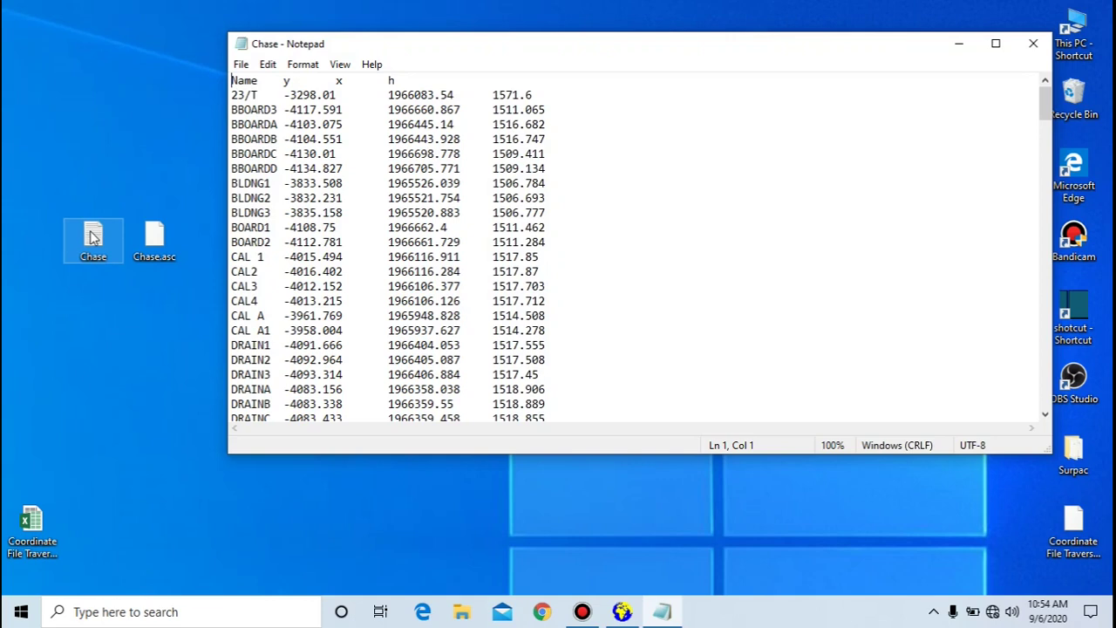
pyautogui.click(240, 64)
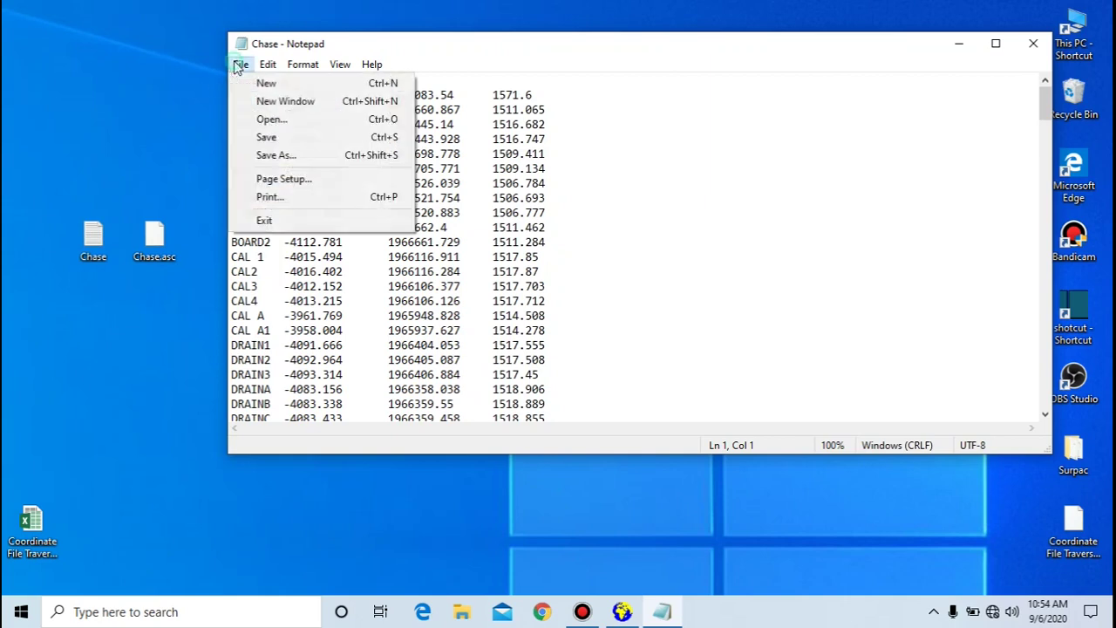
pyautogui.click(239, 154)
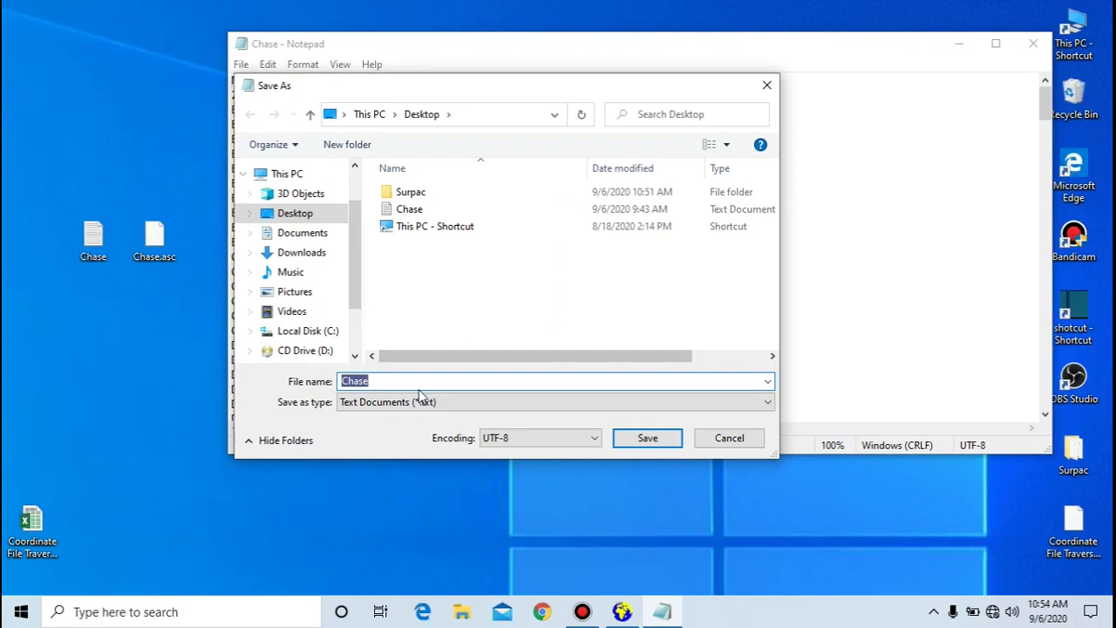
pyautogui.click(419, 383)
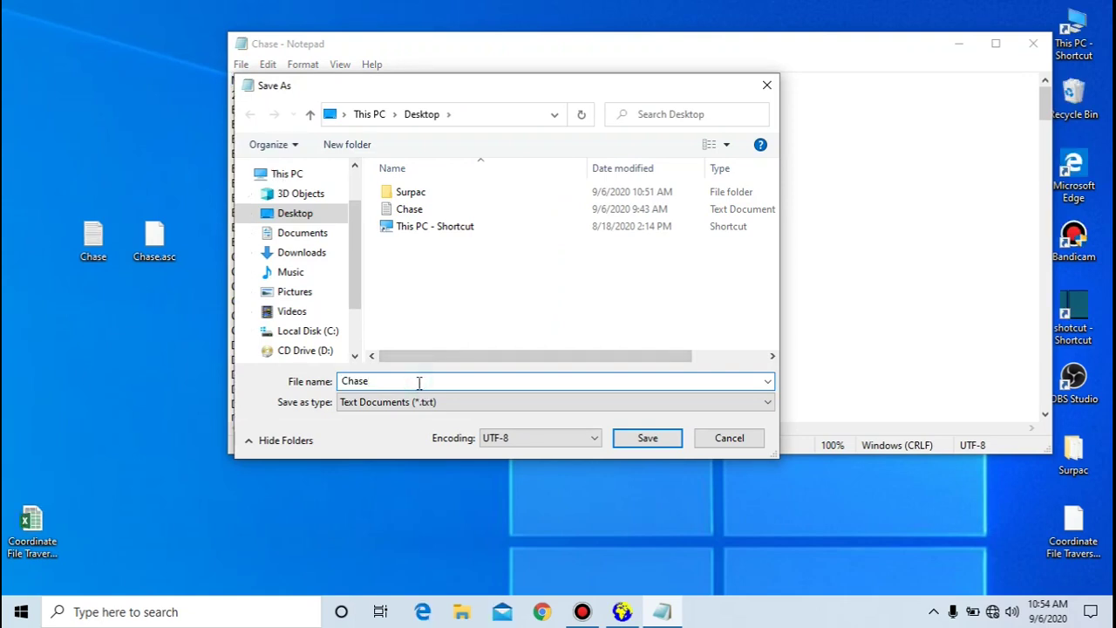
pyautogui.write('.')
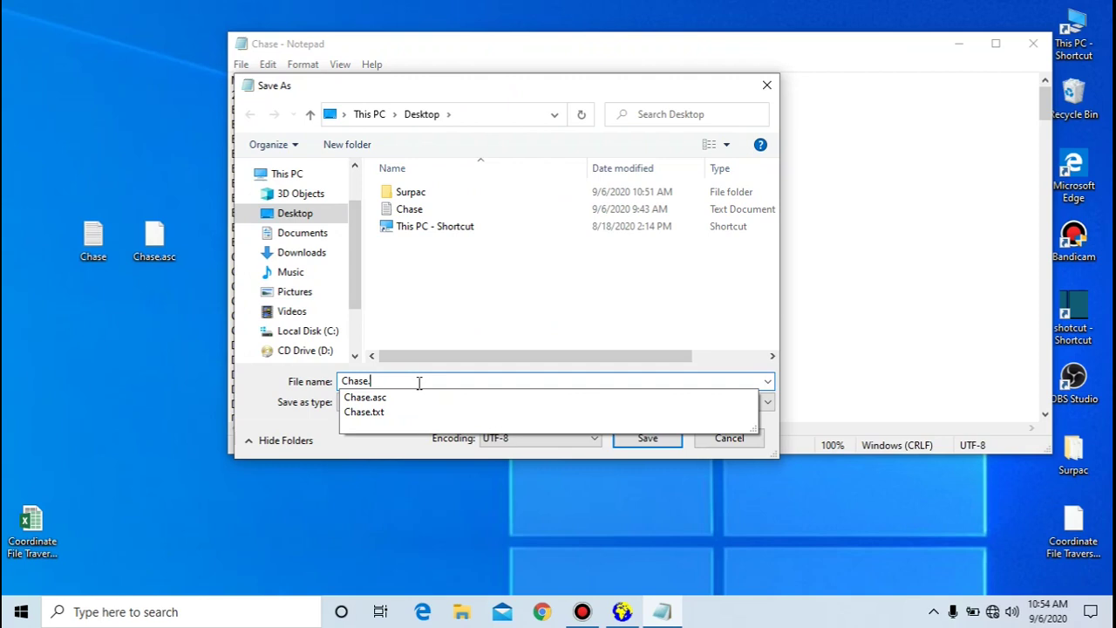
pyautogui.write('asc')
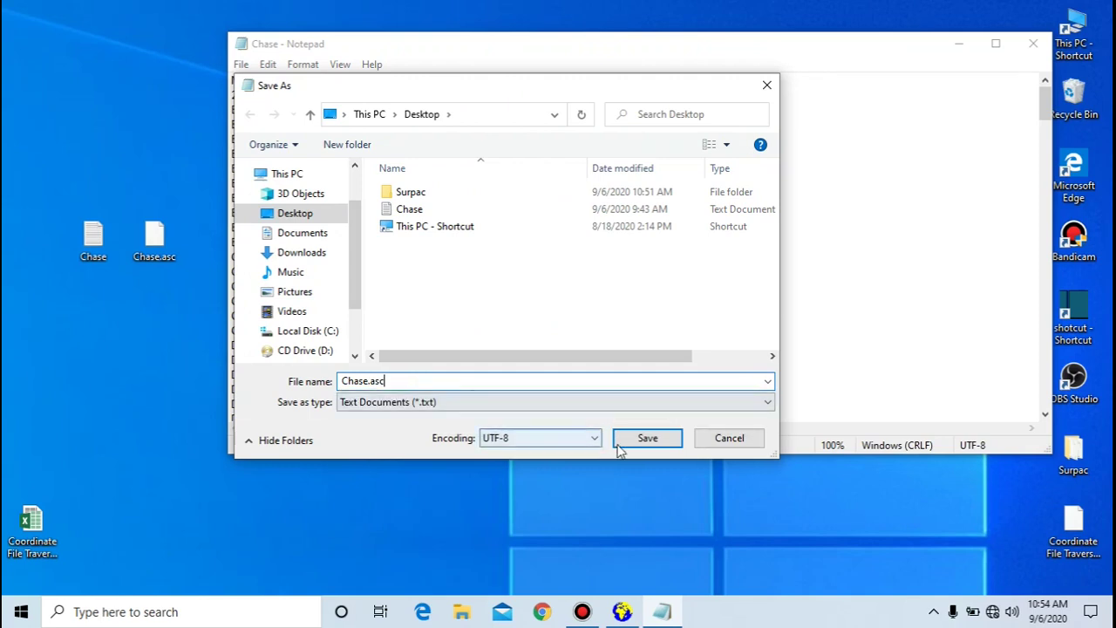
pyautogui.click(642, 441)
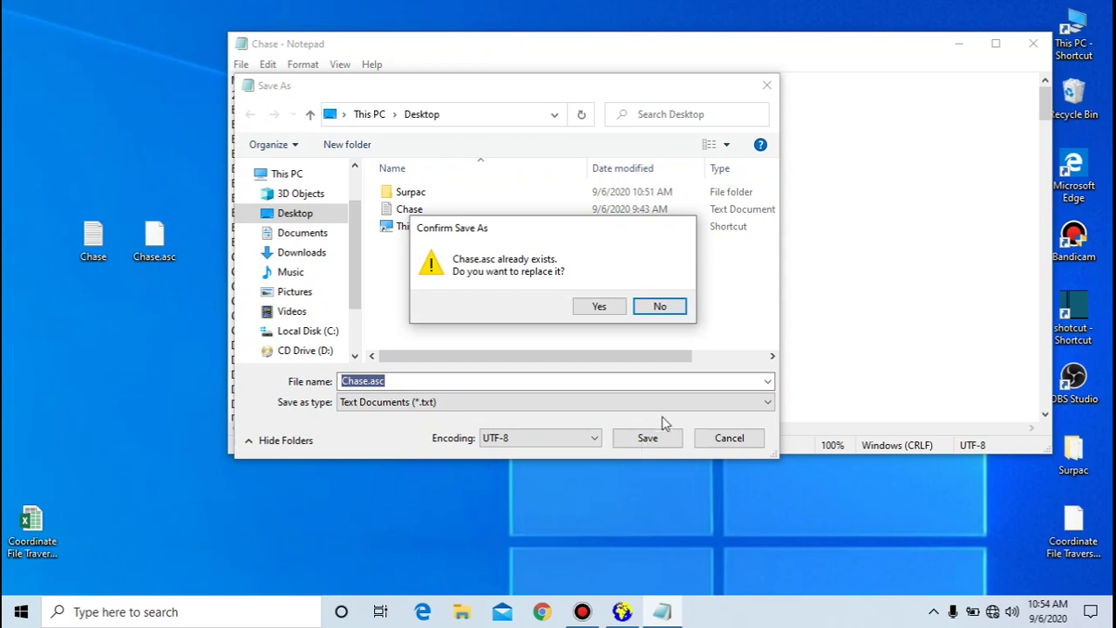
pyautogui.click(598, 307)
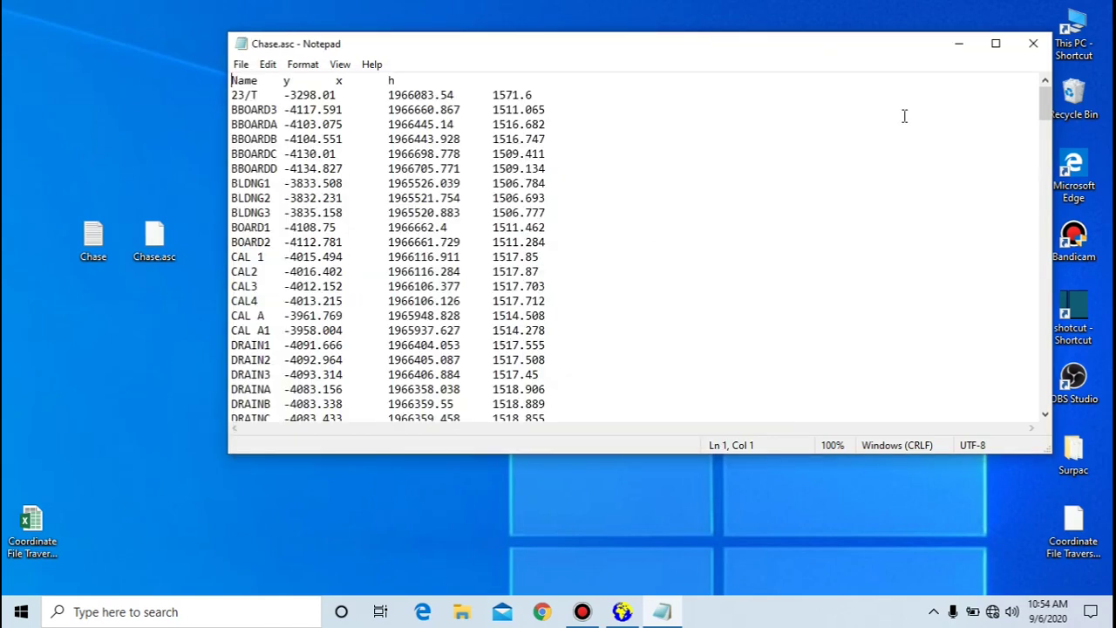
pyautogui.click(1034, 44)
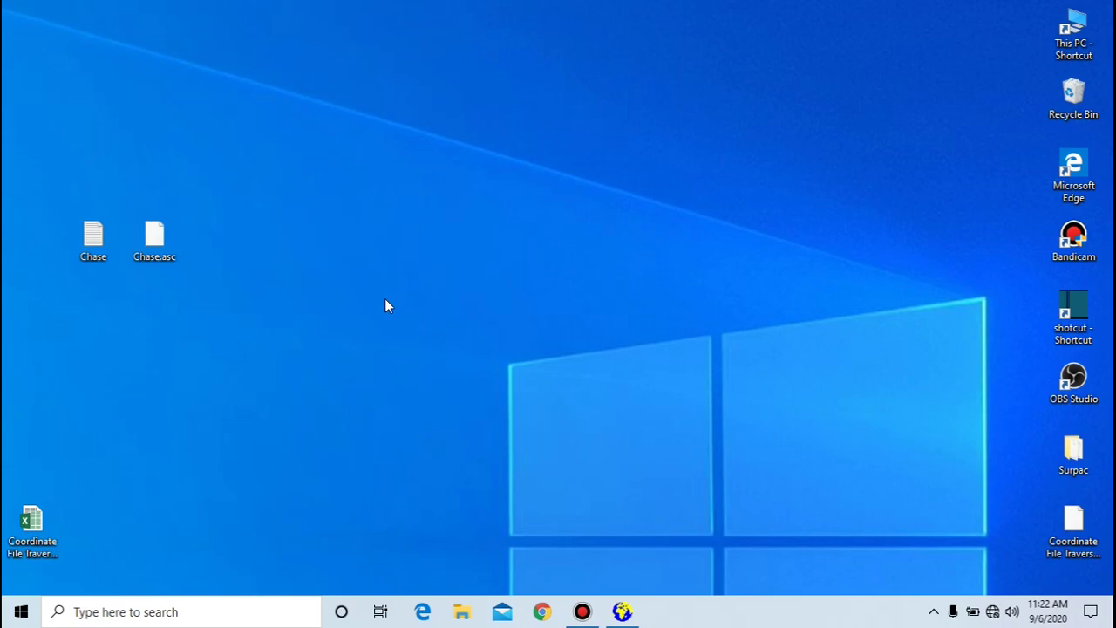
# Return to SURPAC and start a [Y, X, Z] ASCII import in General ASCII format, choosing Chase.asc from the Desktop.
pyautogui.click(621, 612)
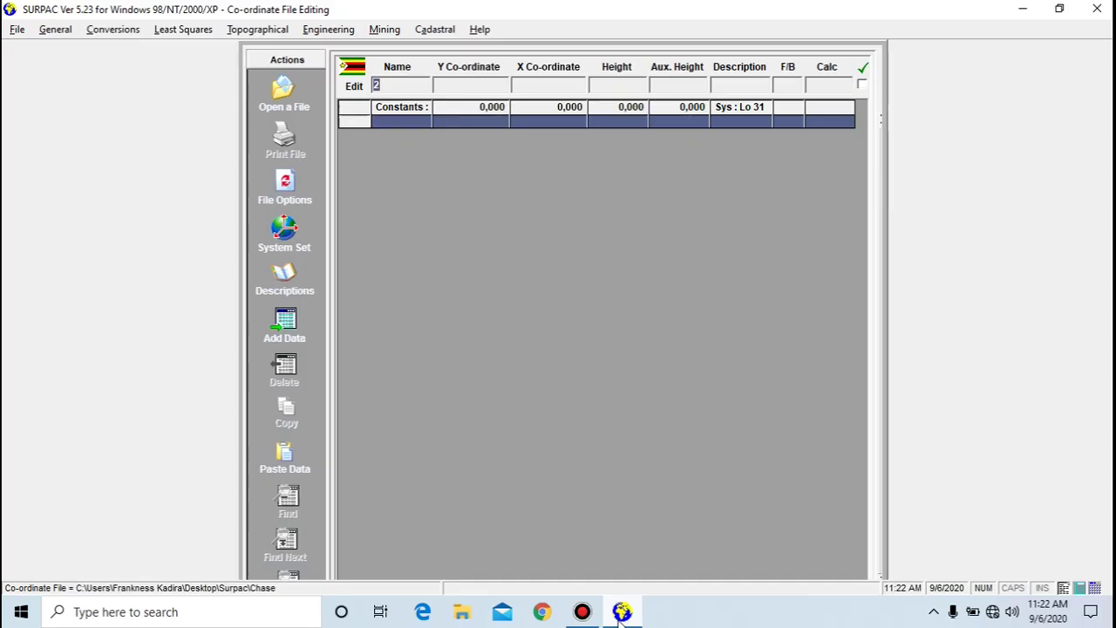
pyautogui.click(318, 199)
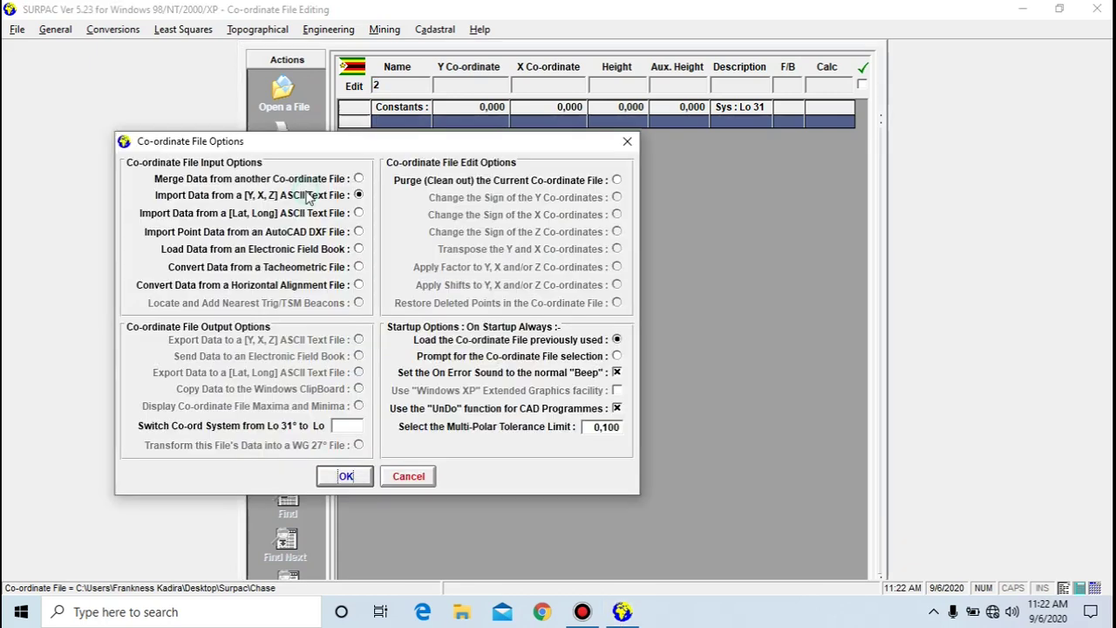
pyautogui.click(347, 477)
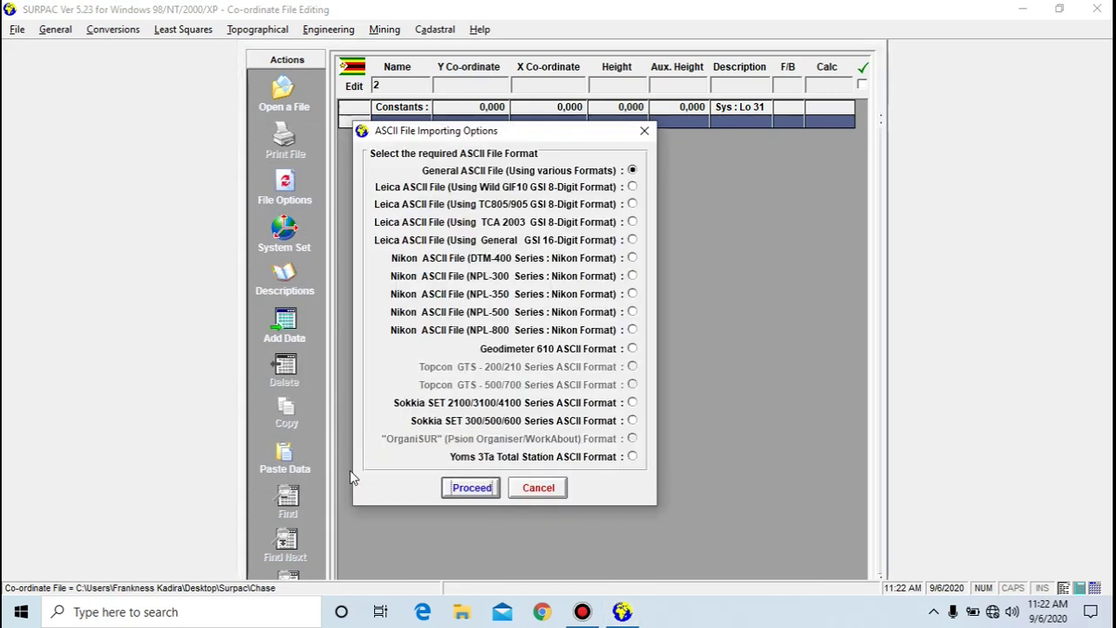
pyautogui.click(473, 489)
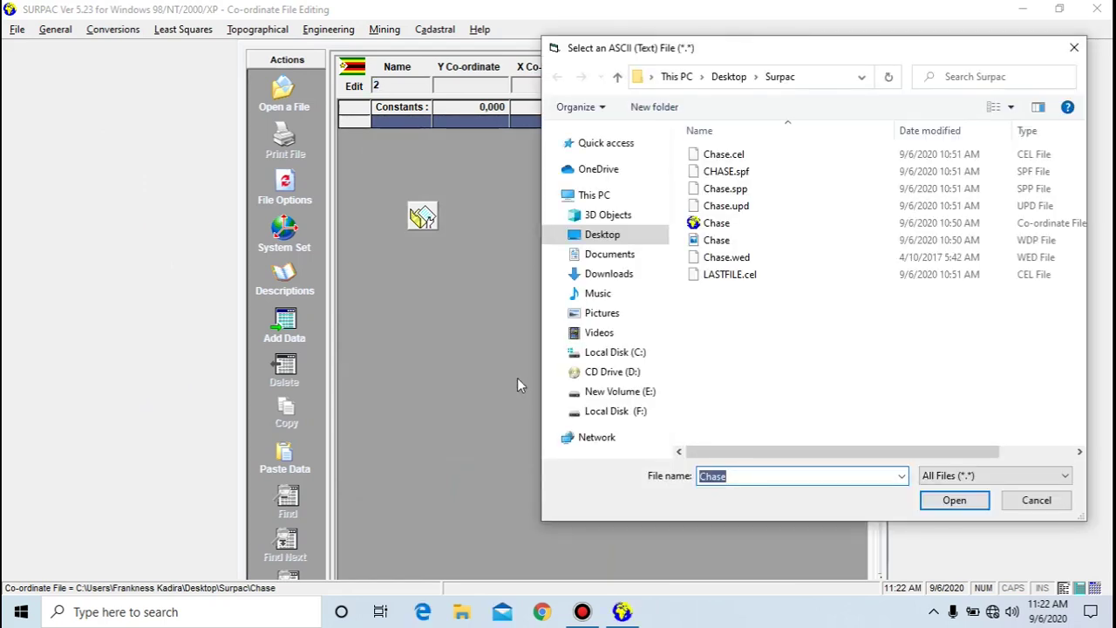
pyautogui.click(605, 238)
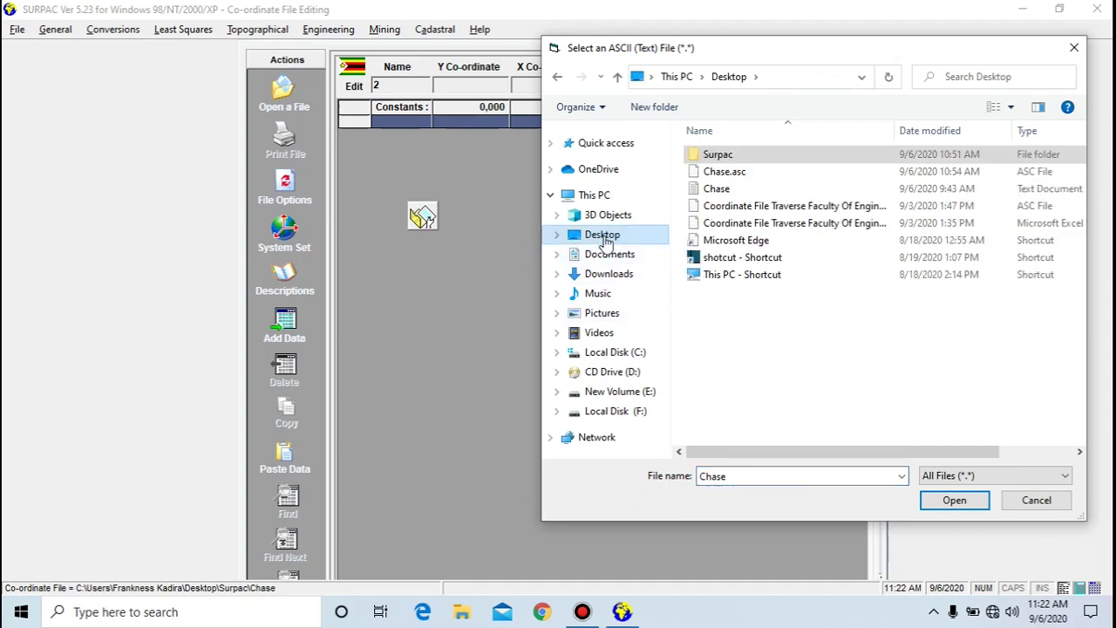
pyautogui.click(735, 173)
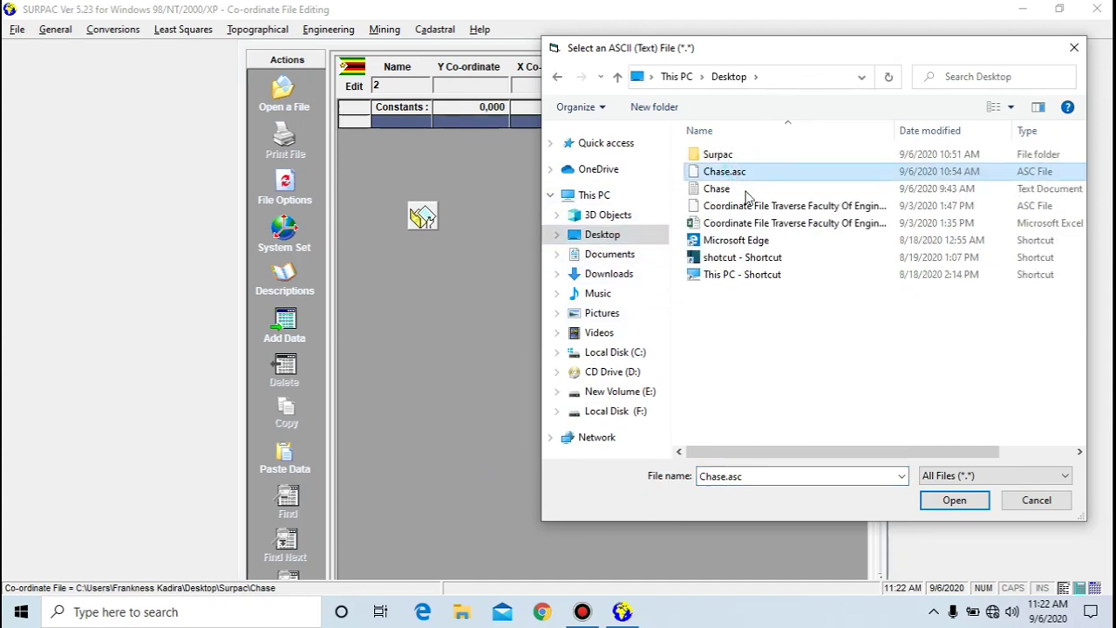
pyautogui.click(960, 506)
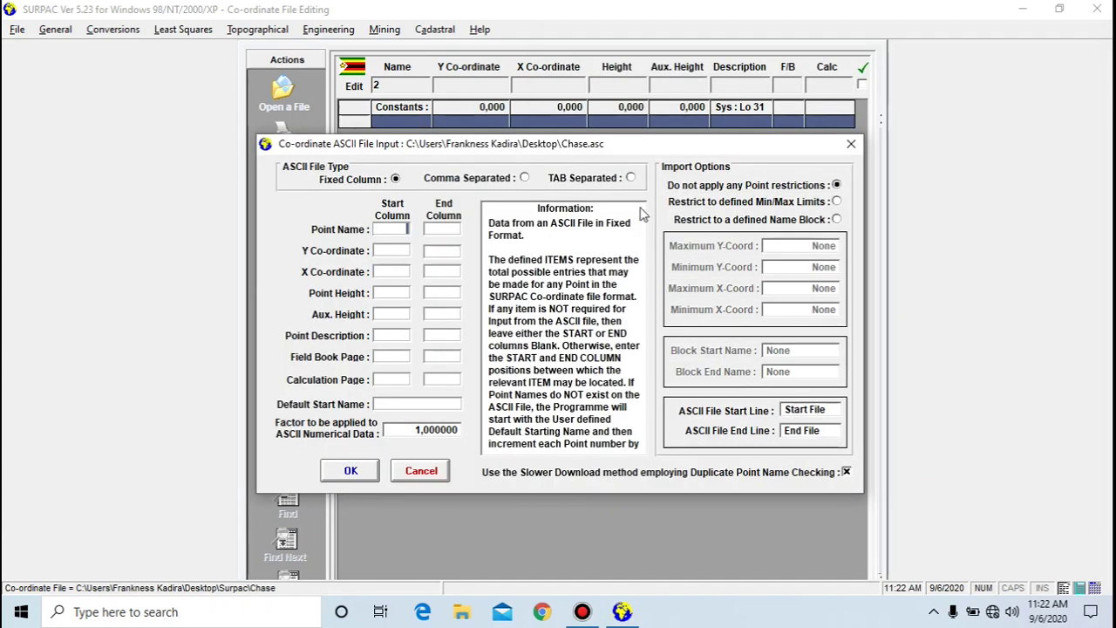
# Import the Chase.asc points as a TAB-separated file and select point BBOARDA in the co-ordinate list.
pyautogui.click(631, 178)
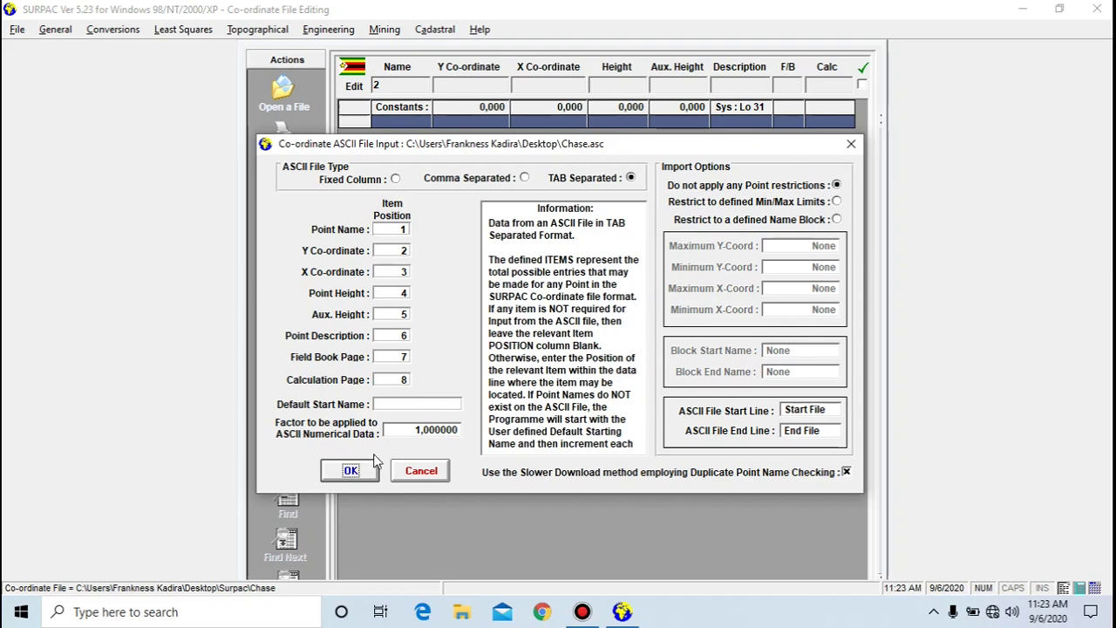
pyautogui.click(356, 469)
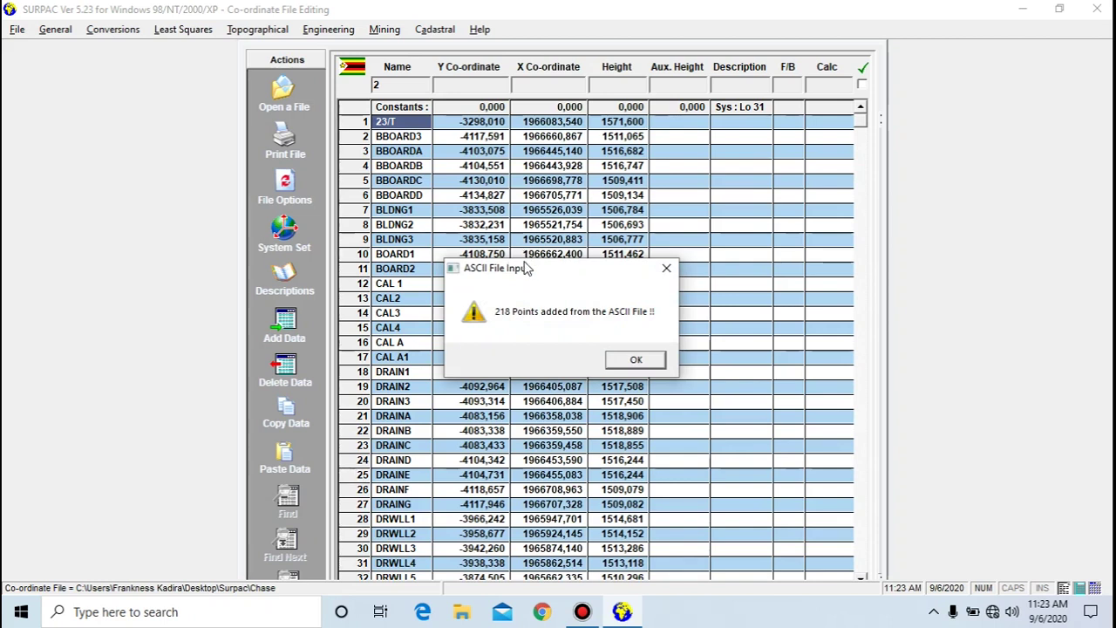
pyautogui.moveTo(528, 272); pyautogui.dragTo(638, 265)
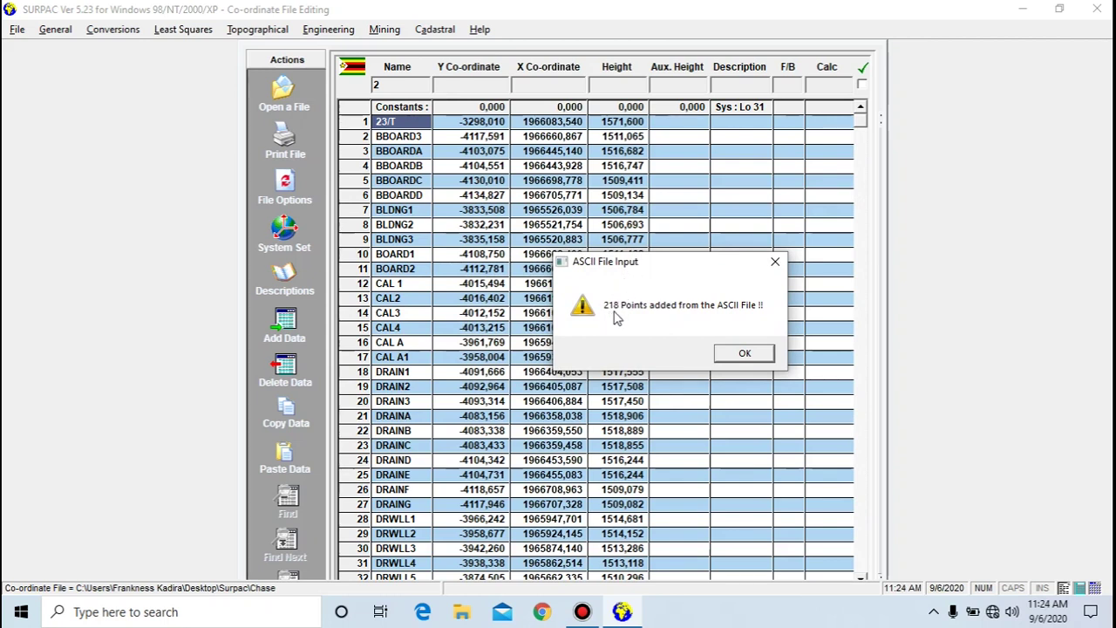
pyautogui.click(742, 354)
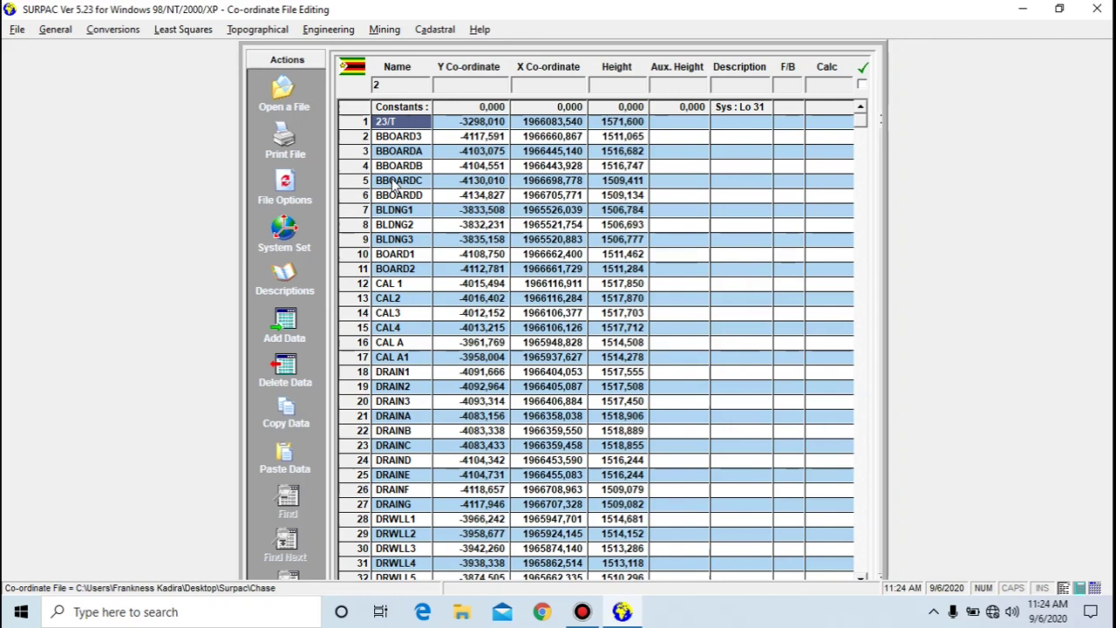
pyautogui.press('Return')
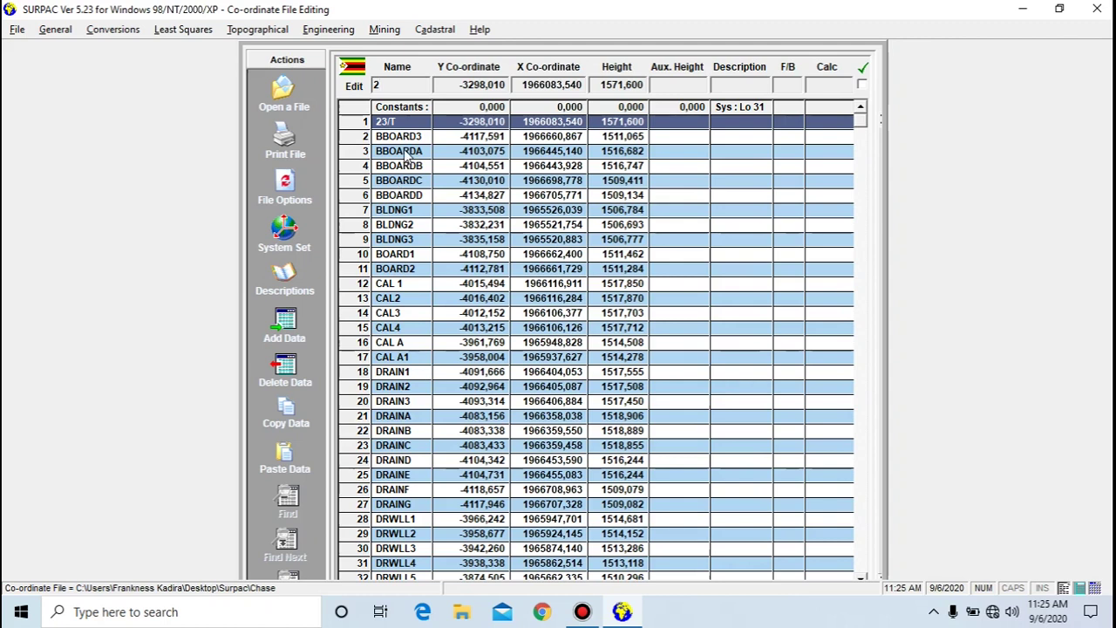
pyautogui.click(406, 153)
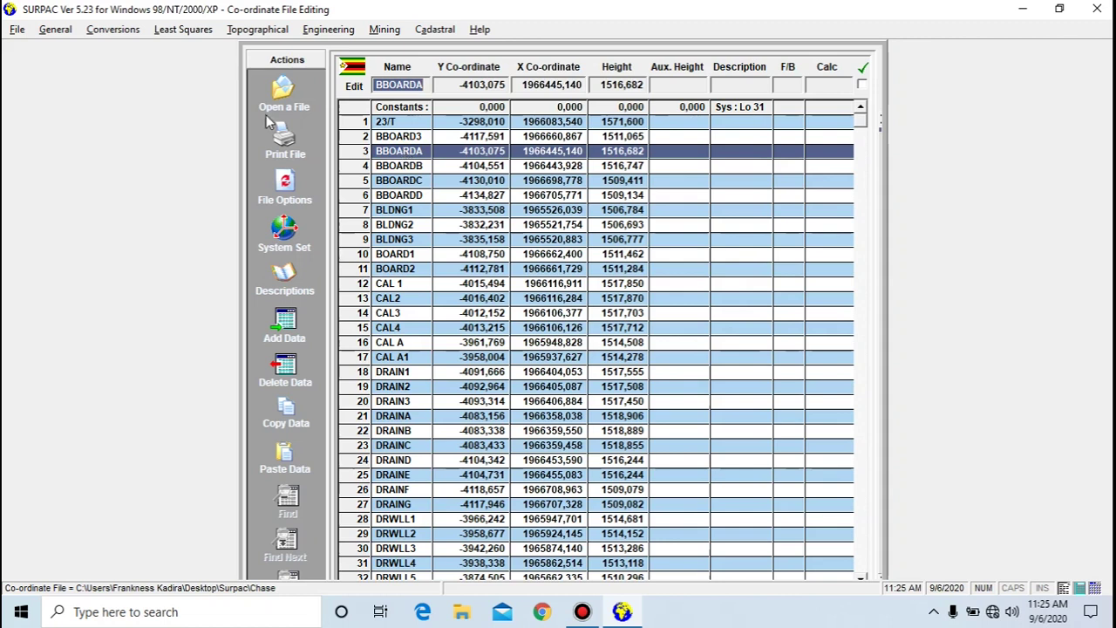
# Open Join Calculations and compute the join from point SLAB1 to point SLAB2.
pyautogui.click(51, 32)
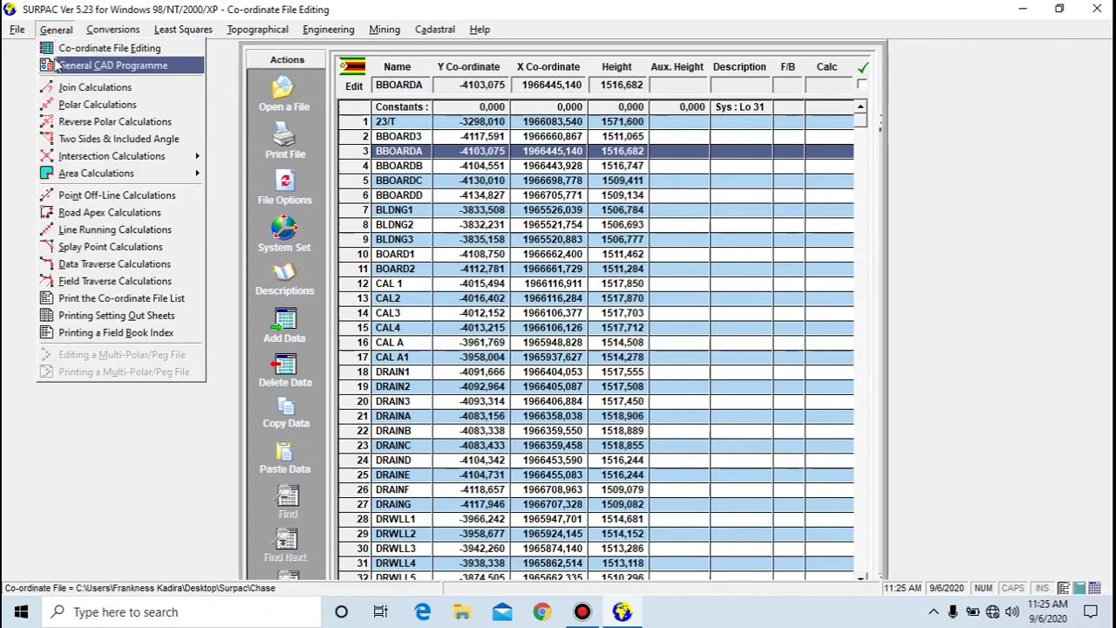
pyautogui.click(59, 87)
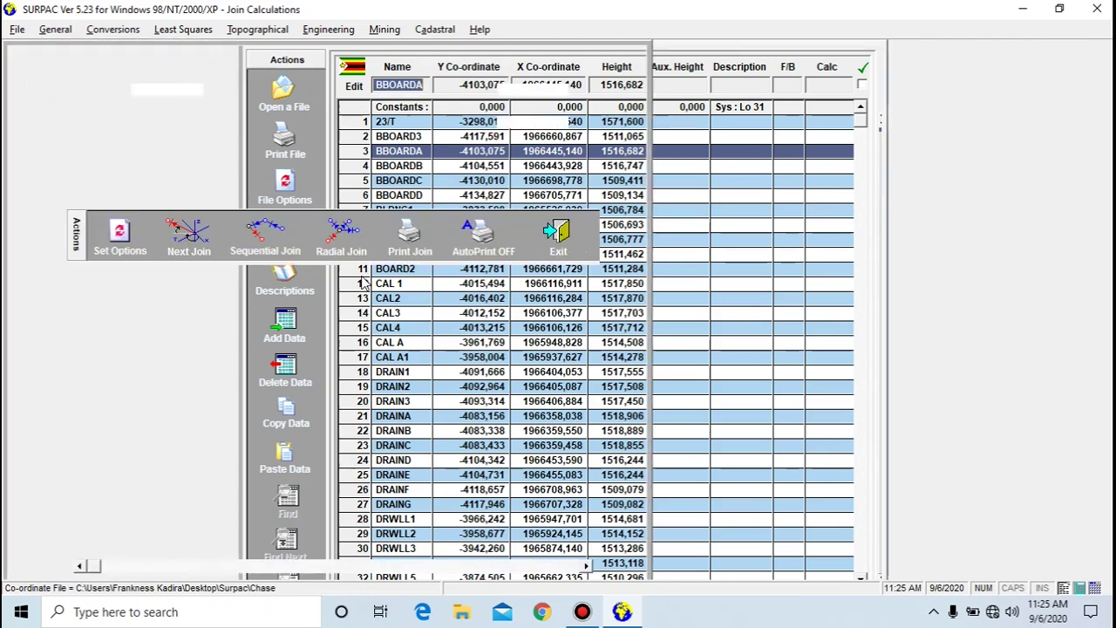
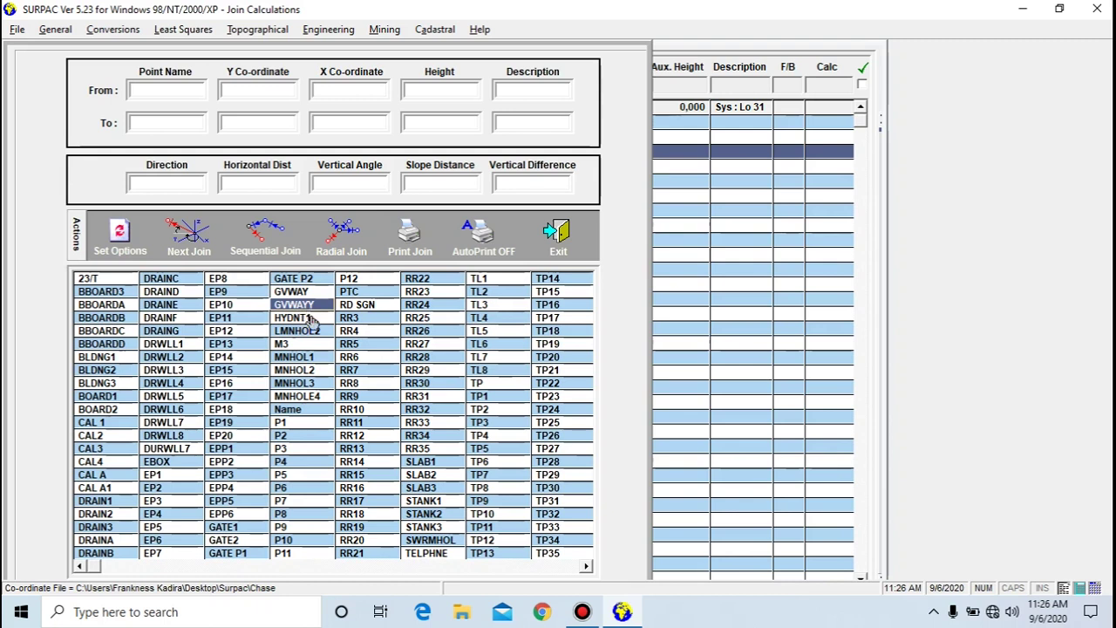
pyautogui.click(408, 466)
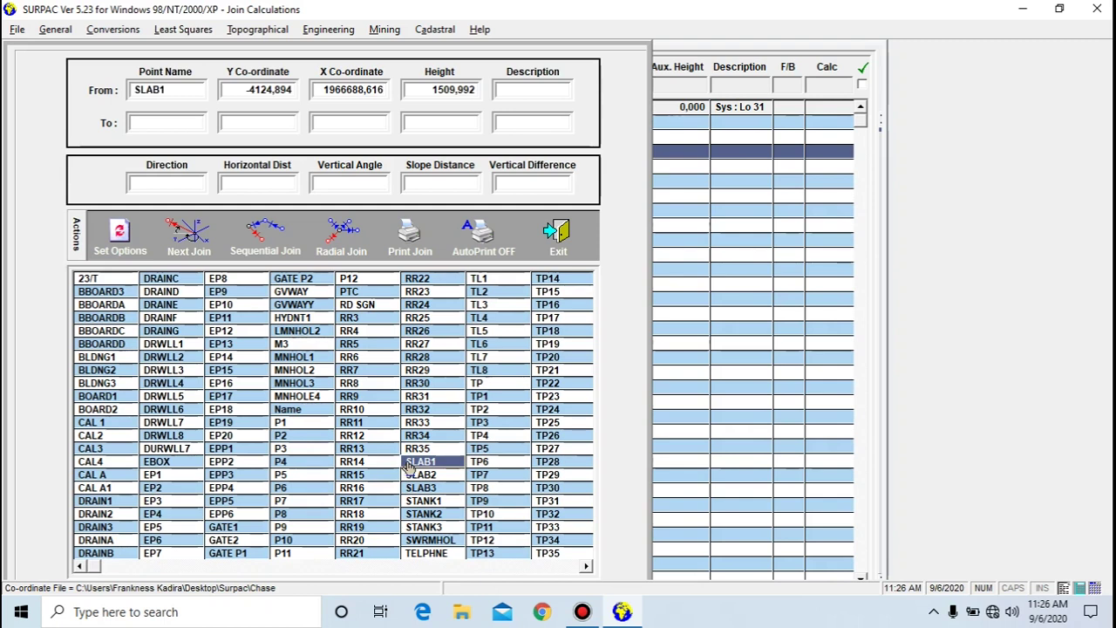
pyautogui.click(411, 475)
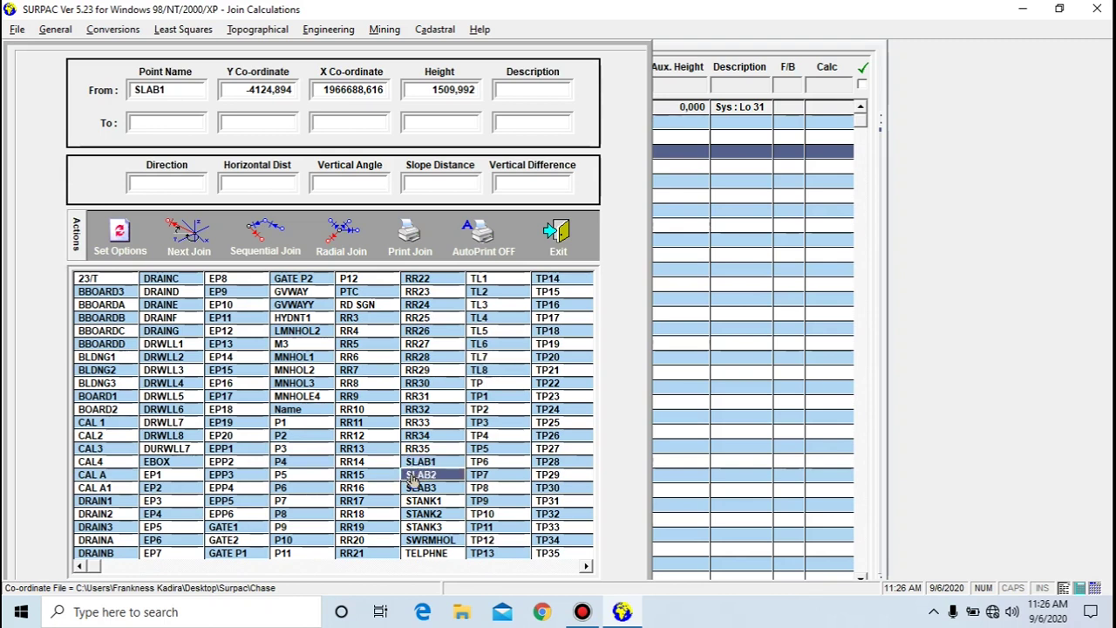
pyautogui.doubleClick(413, 479)
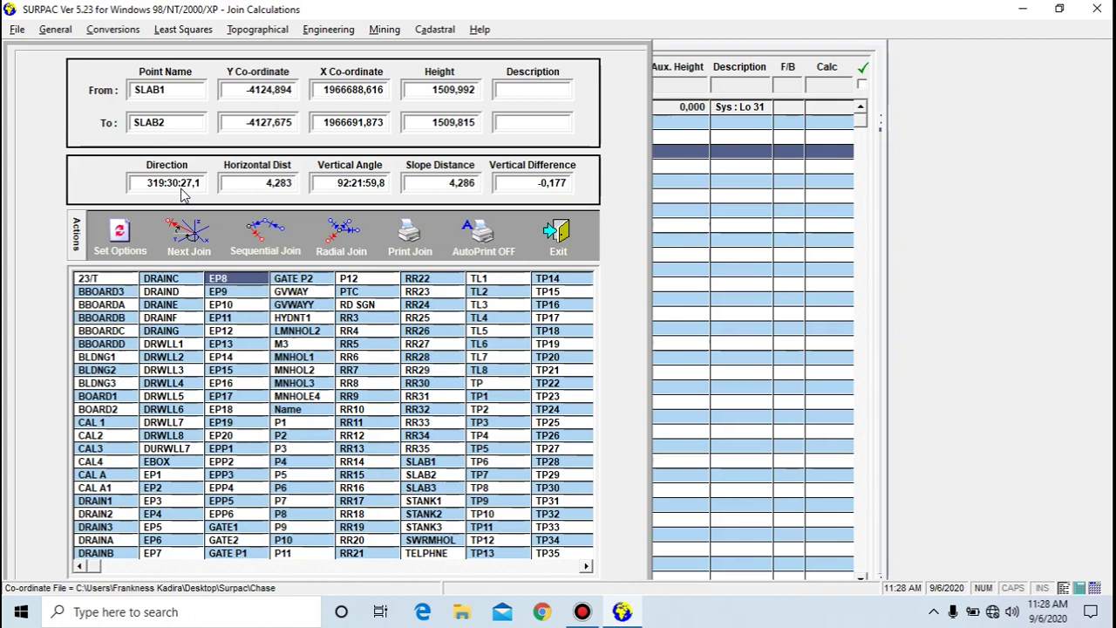
# Start a new join and compute it from point EP1 to point EP2.
pyautogui.click(191, 231)
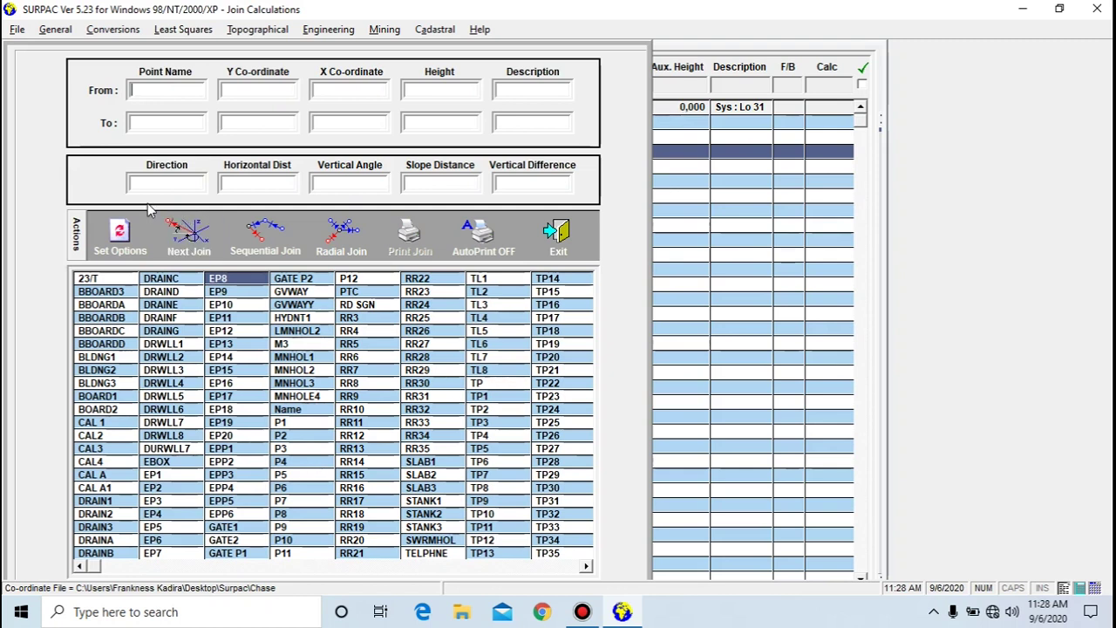
pyautogui.click(160, 280)
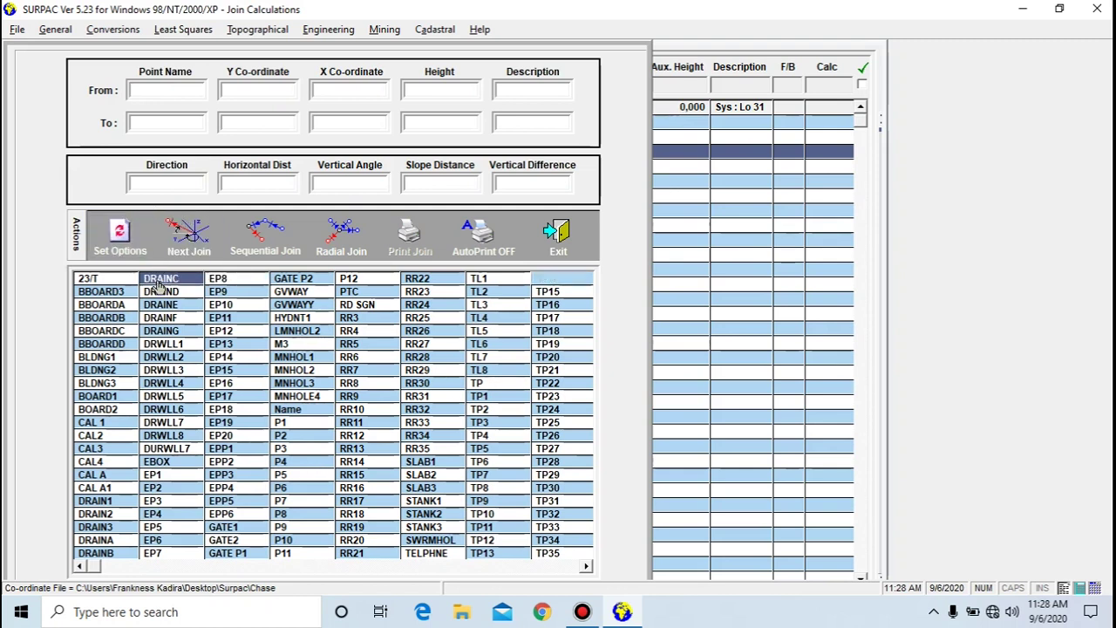
pyautogui.click(162, 307)
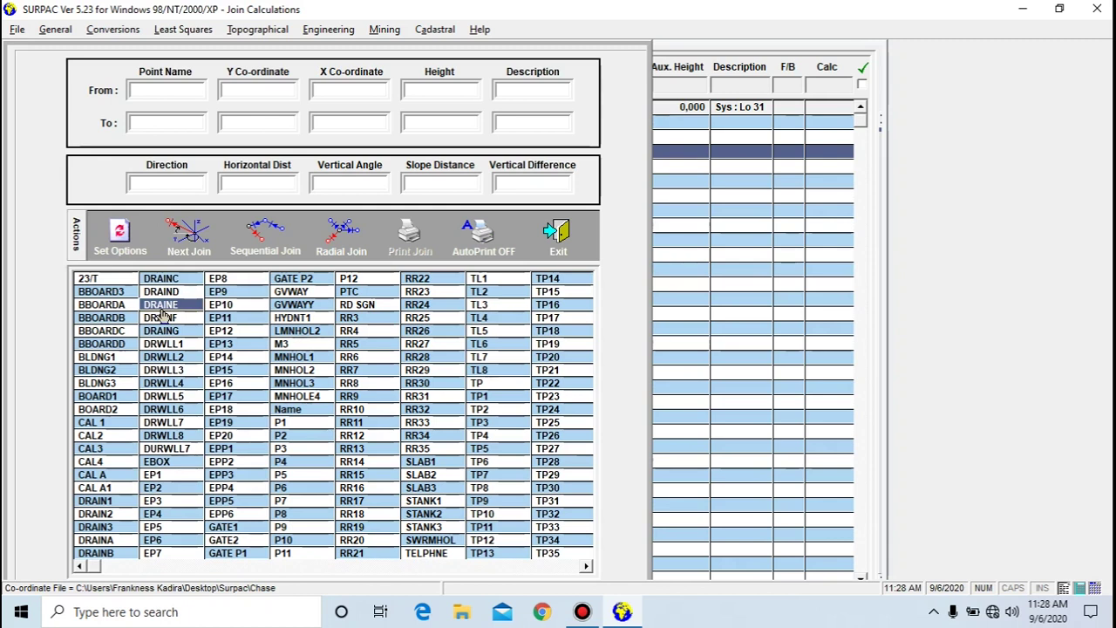
pyautogui.moveTo(162, 315); pyautogui.dragTo(163, 383)
pyautogui.moveTo(162, 479); pyautogui.dragTo(162, 479)
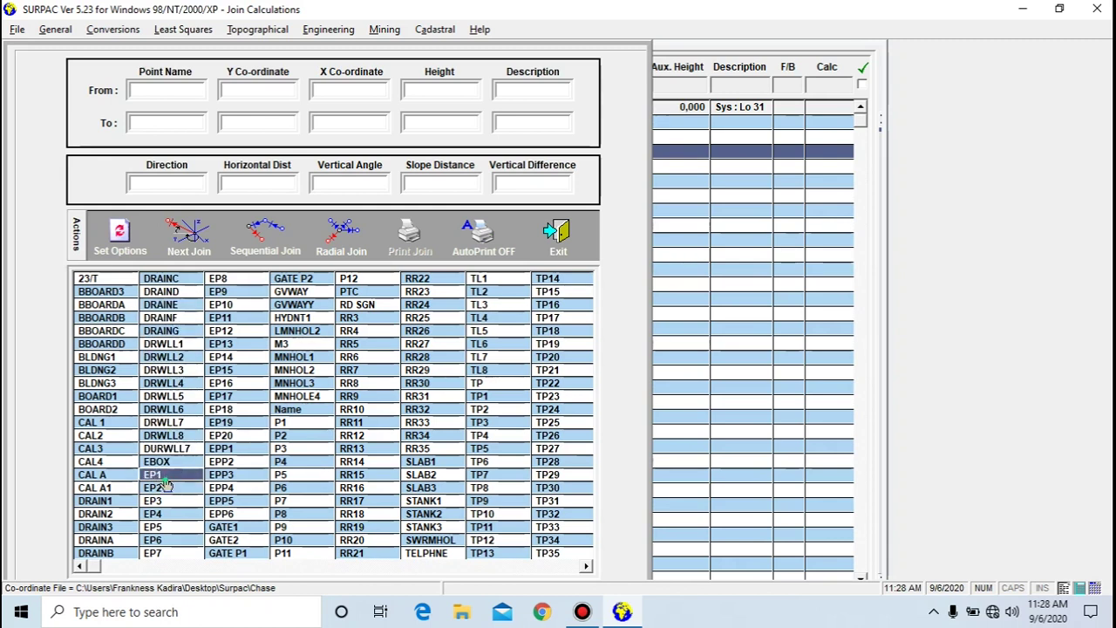
pyautogui.doubleClick(162, 479)
pyautogui.click(166, 487)
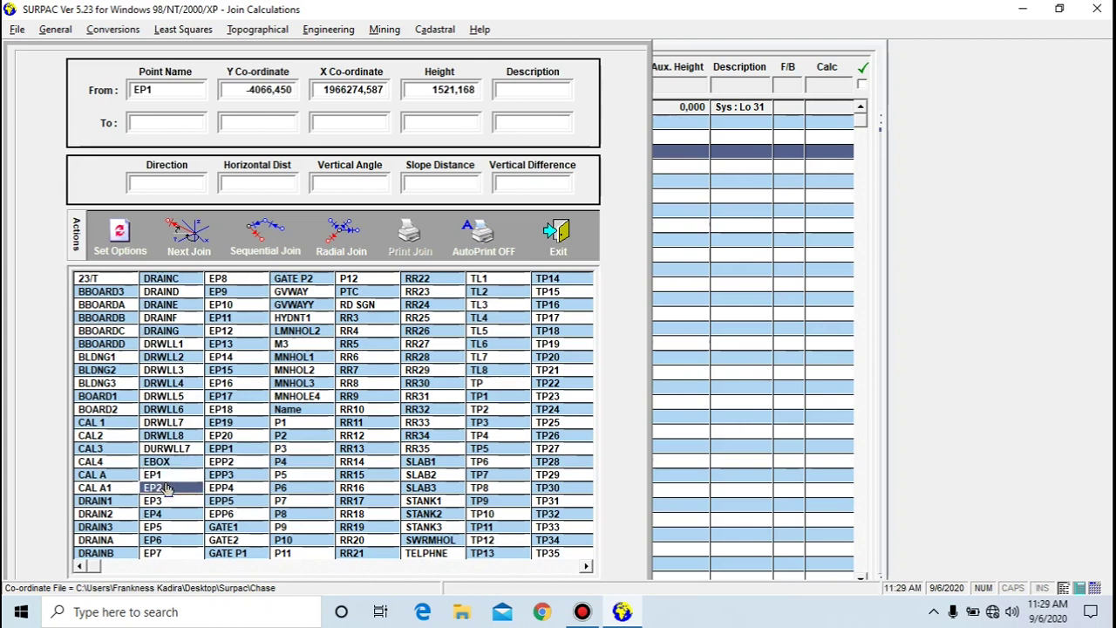
pyautogui.doubleClick(166, 490)
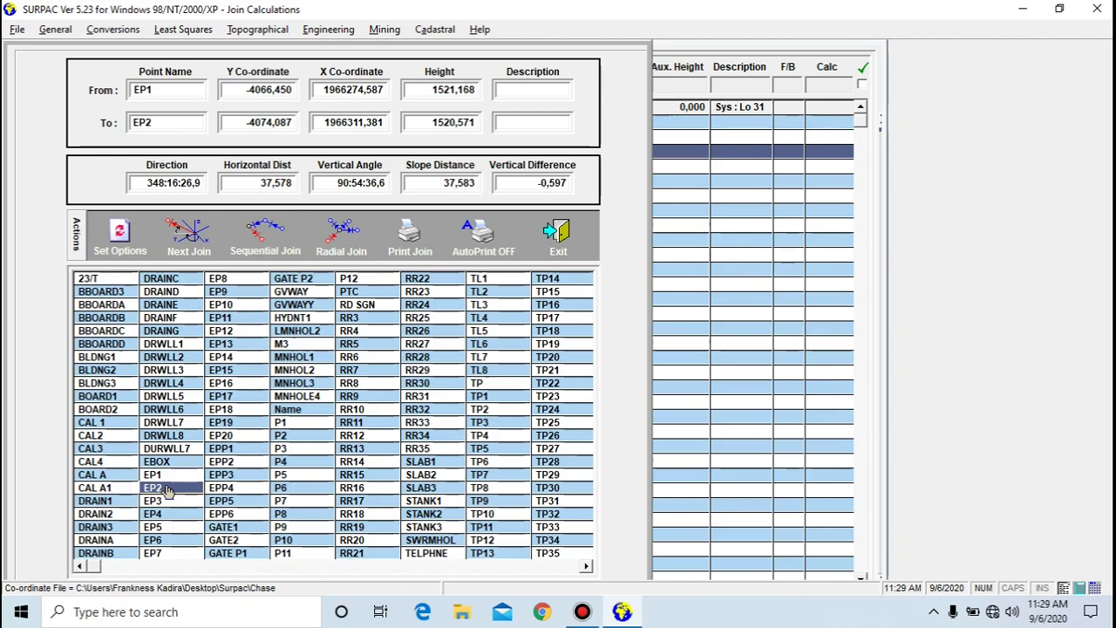
# Start another join and compute it from point P12 to point PTC.
pyautogui.click(194, 234)
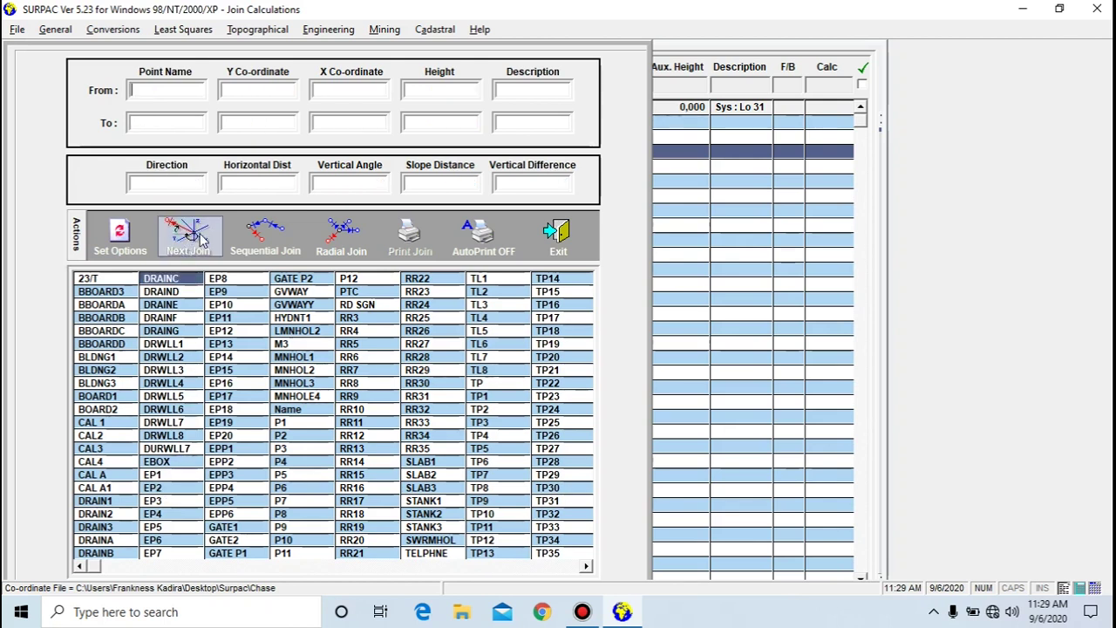
pyautogui.click(349, 280)
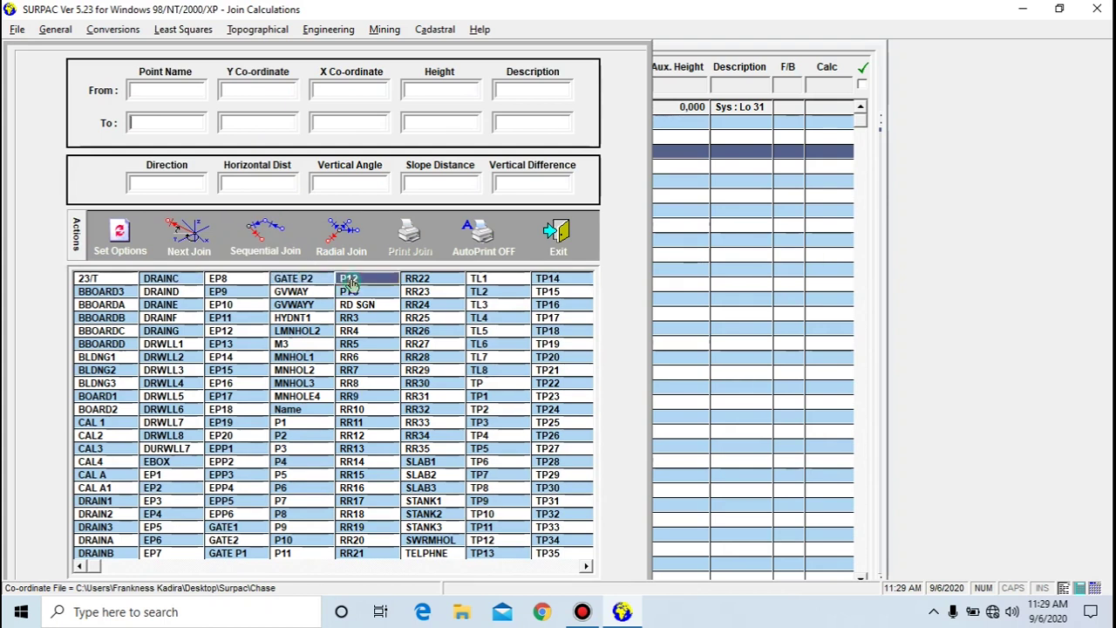
pyautogui.click(351, 293)
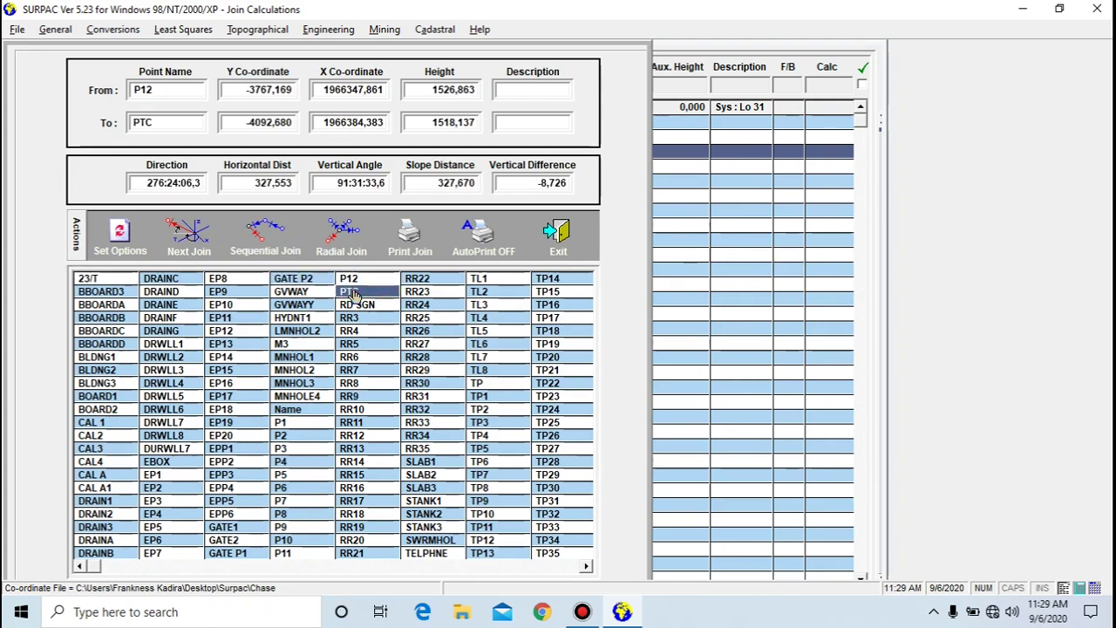